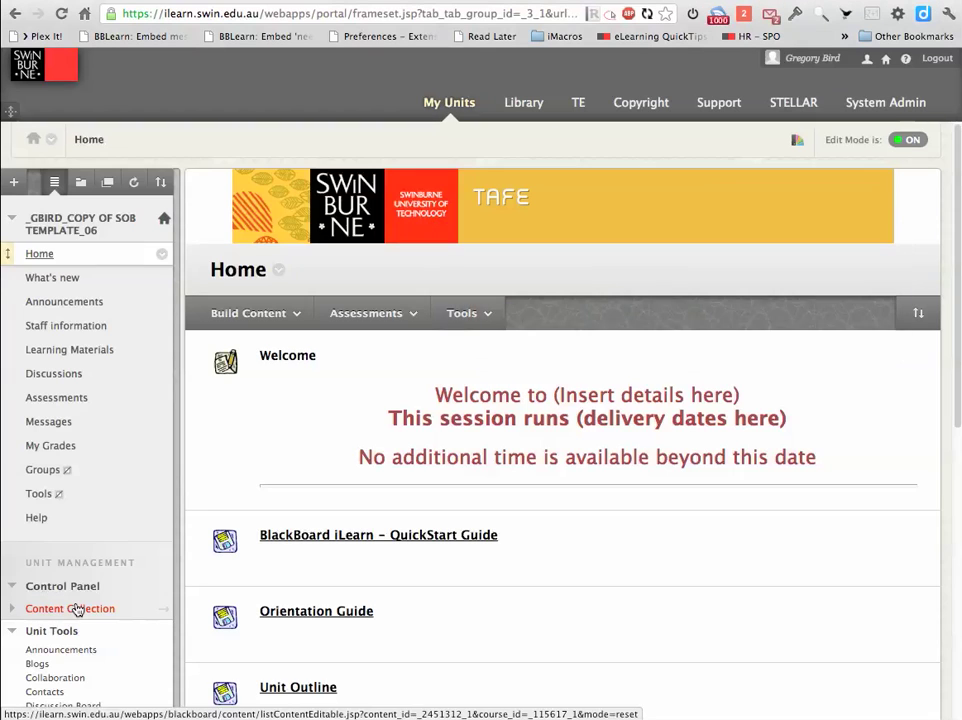
Scroll down the course Home page until the Assessments content area link is visible.
{"action": "scroll", "coordinate": [440, 447], "scroll_direction": "down", "scroll_amount": 5}
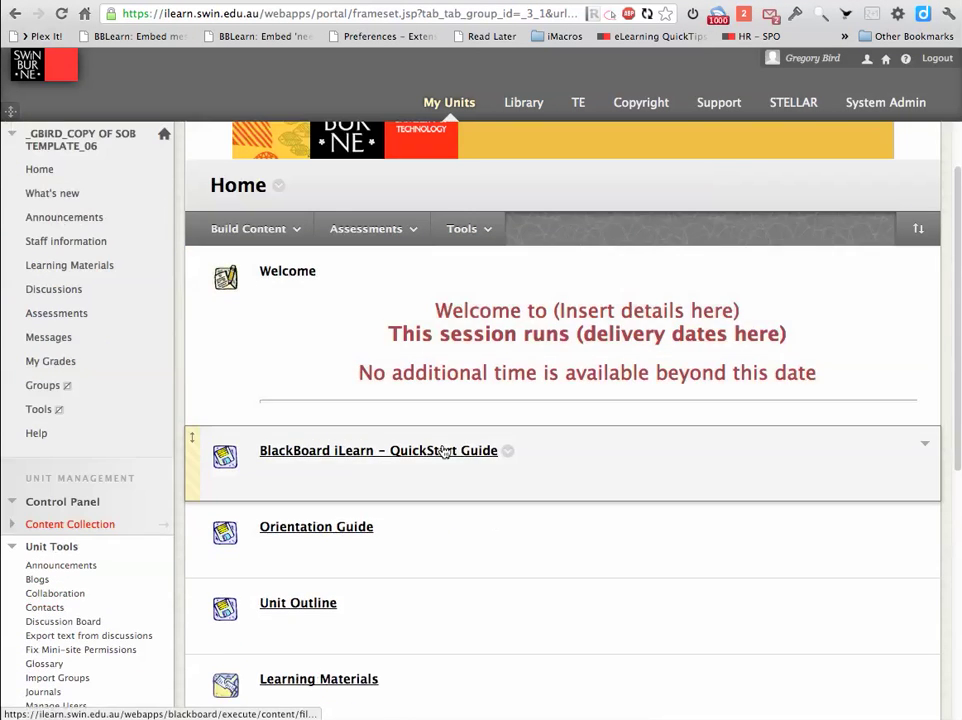
{"action": "scroll", "coordinate": [443, 445], "scroll_direction": "down", "scroll_amount": 4}
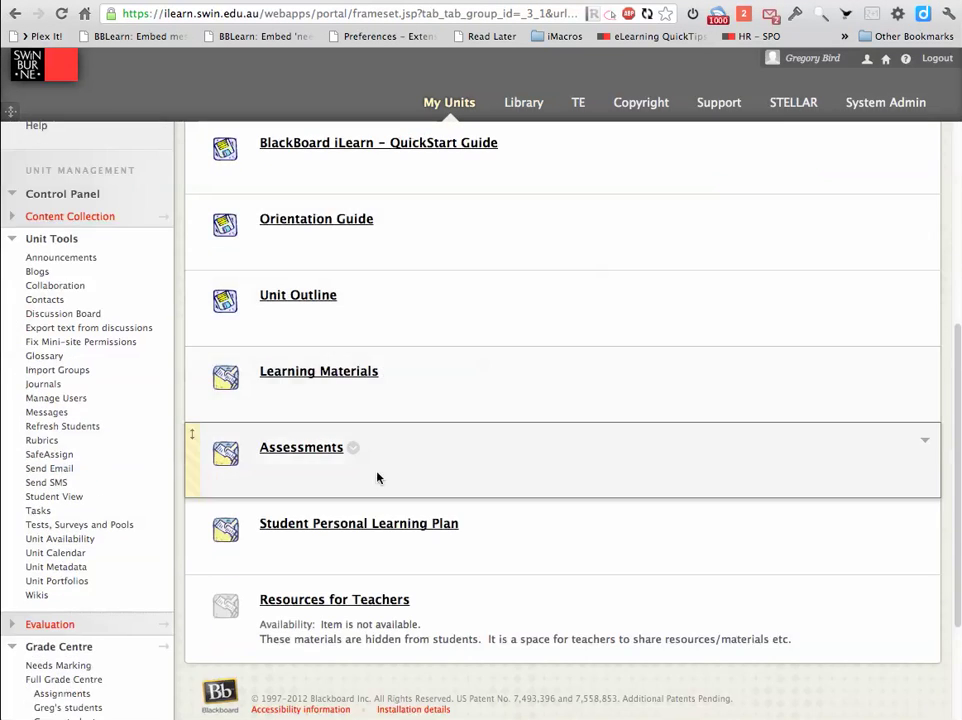
Go into the Assessments area and start a new SafeAssignment from its assessment menu.
{"action": "left_click", "coordinate": [291, 452]}
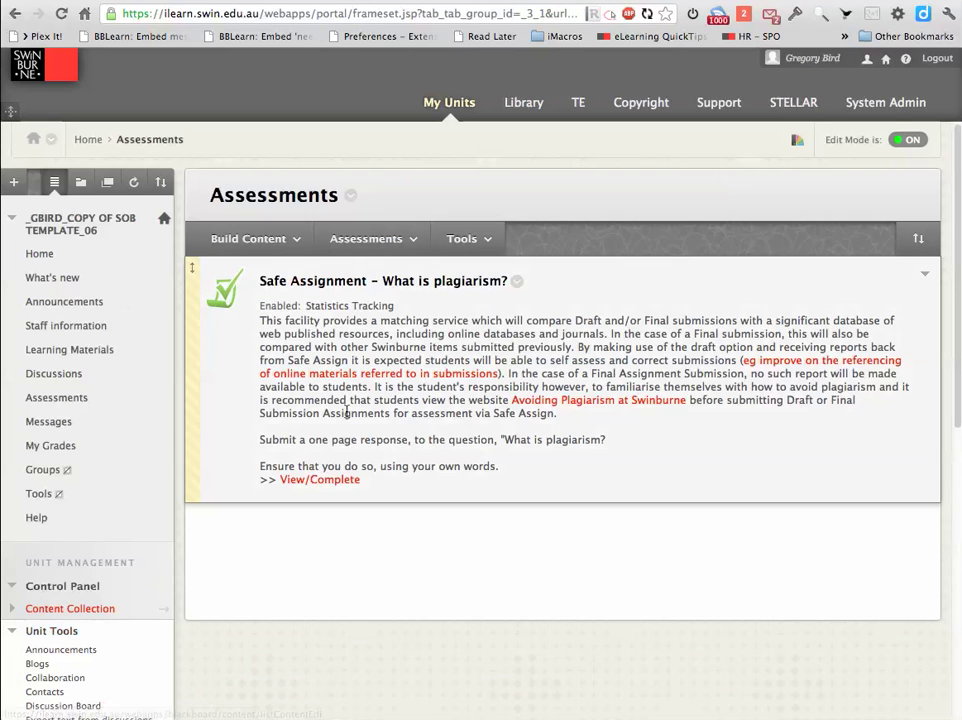
{"action": "left_click", "coordinate": [370, 240]}
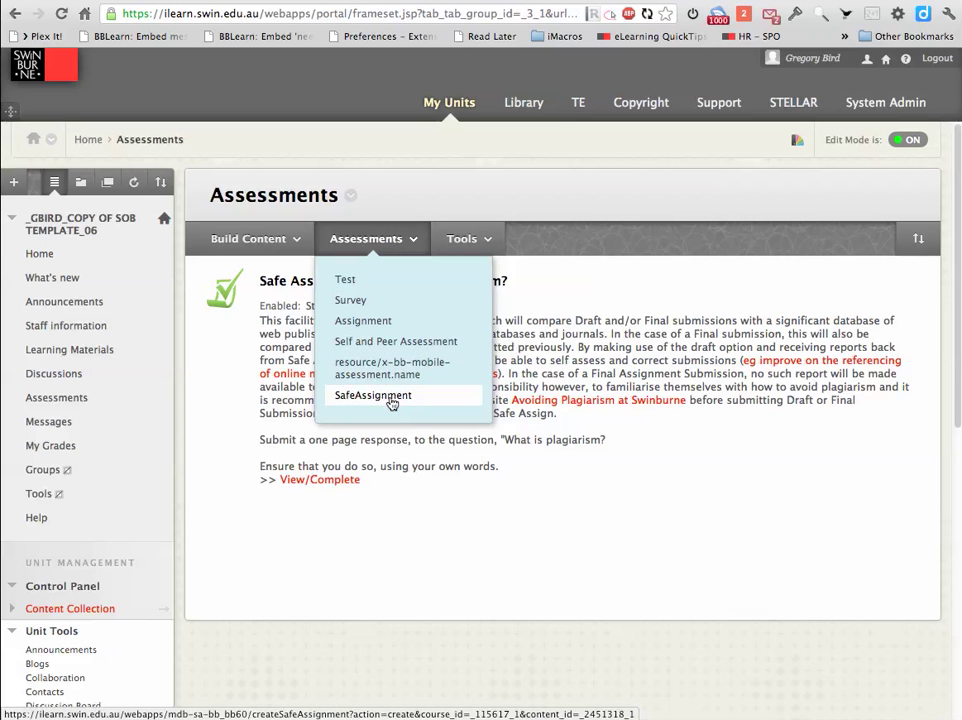
{"action": "left_click", "coordinate": [391, 396]}
Name the SafeAssignment 'Assignment 1' and set Points Possible to 100.
{"action": "left_click", "coordinate": [403, 344]}
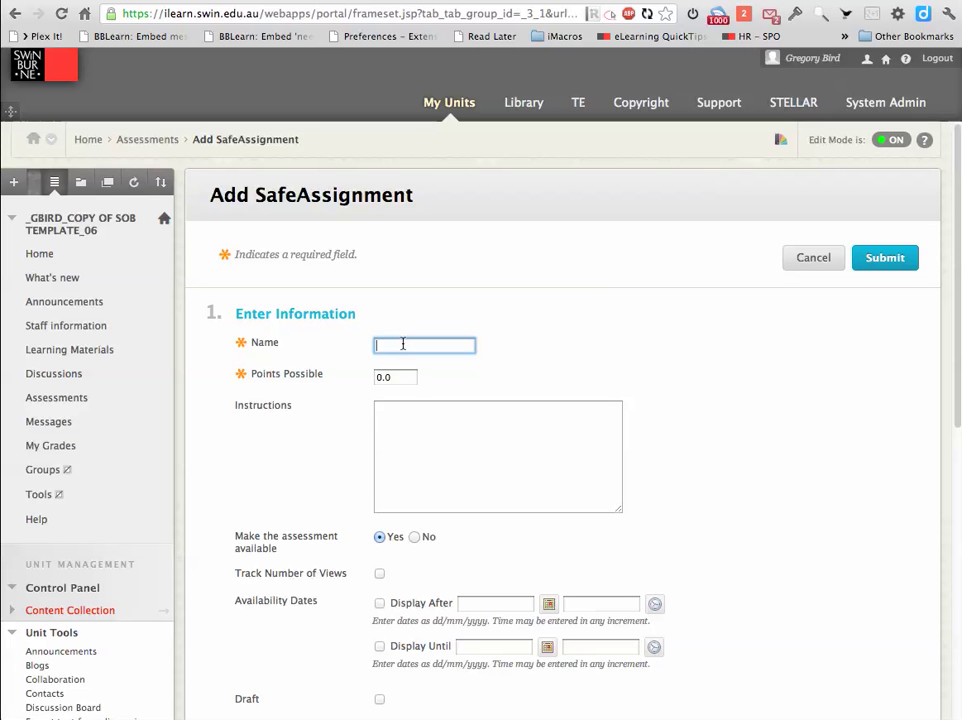
{"action": "type", "text": "Assi"}
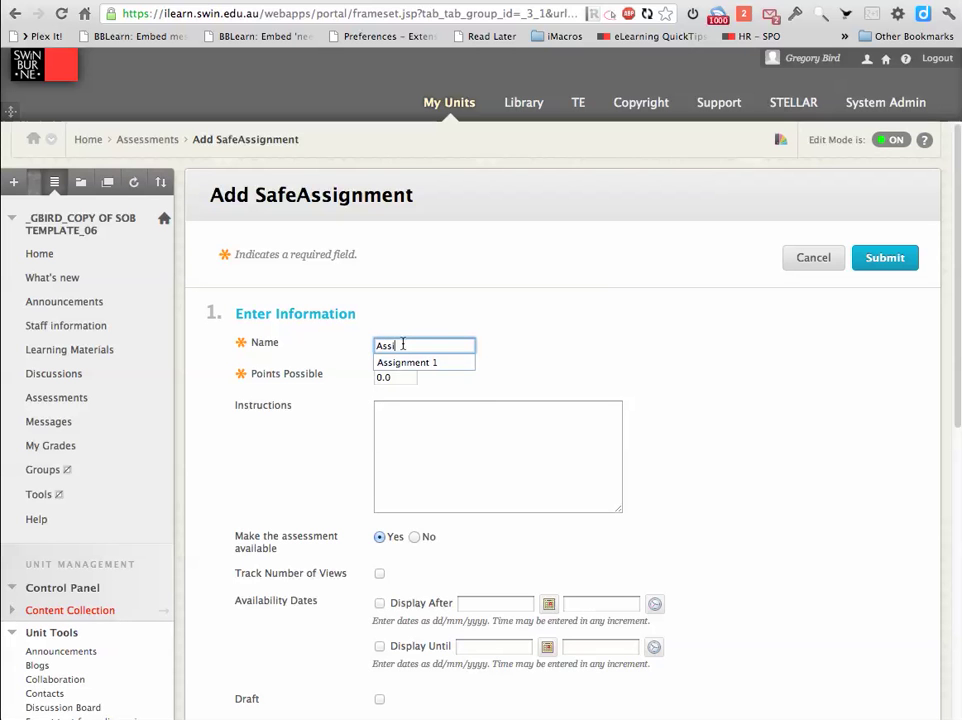
{"action": "key", "text": "Down"}
{"action": "key", "text": "Return"}
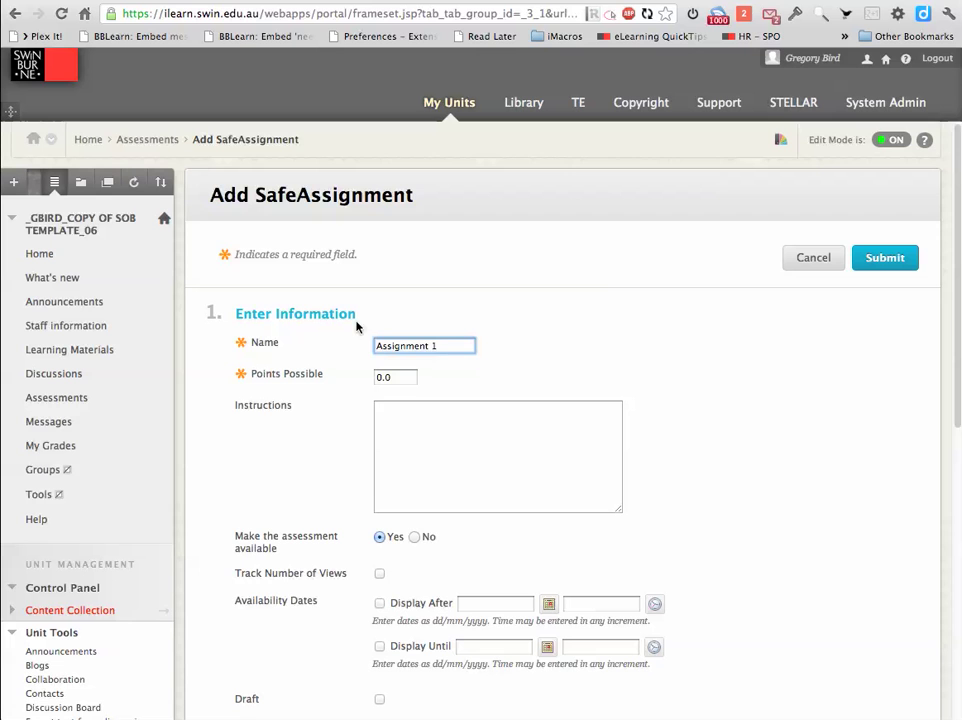
{"action": "double_click", "coordinate": [400, 376]}
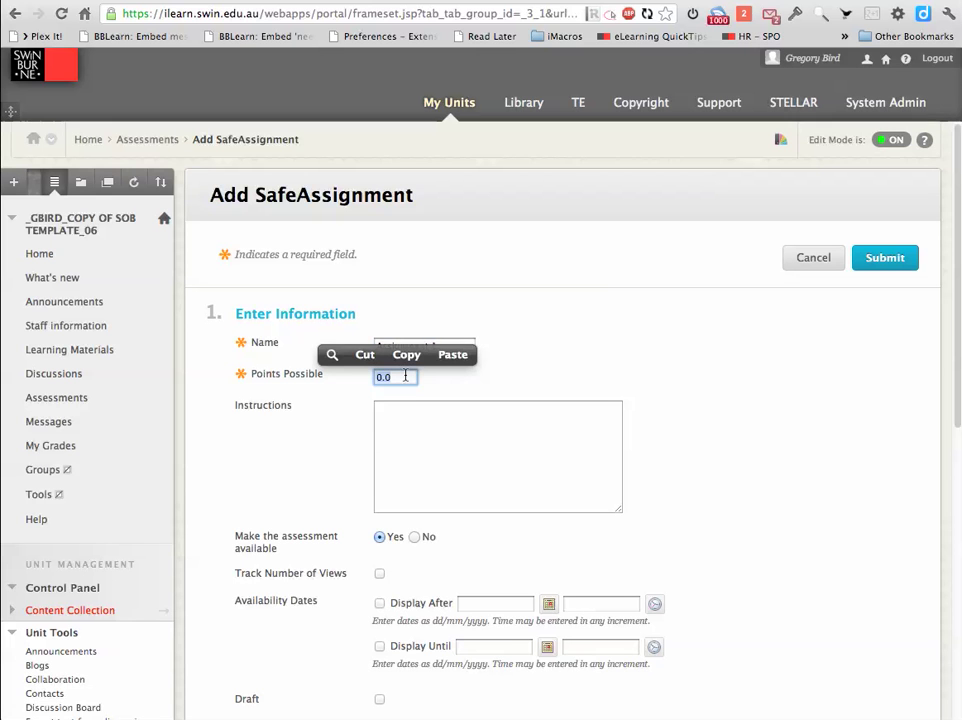
{"action": "type", "text": "100"}
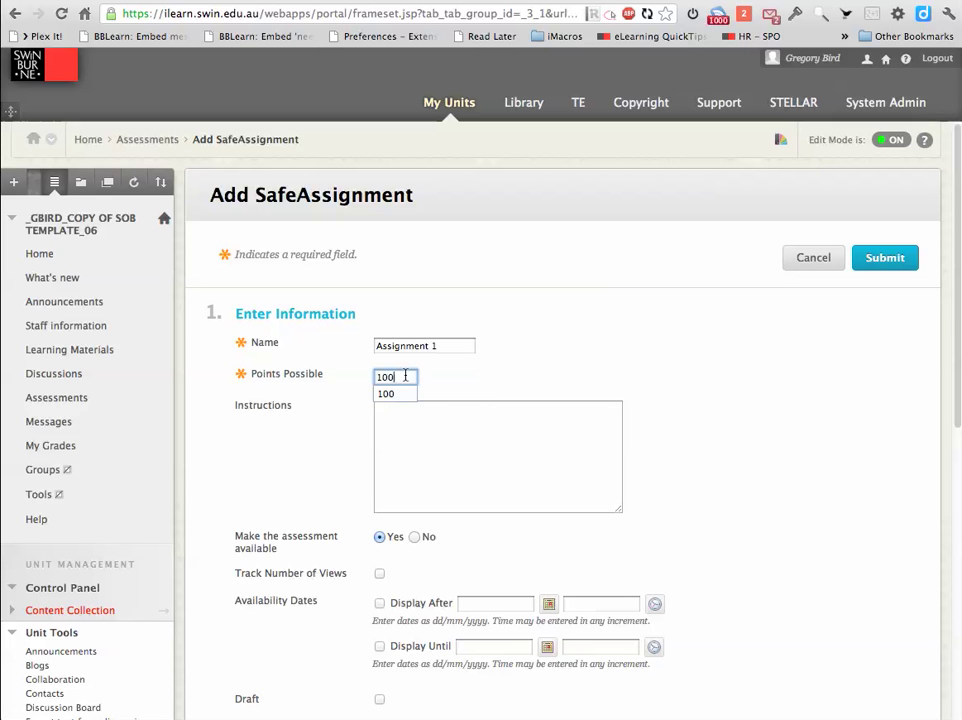
{"action": "left_click", "coordinate": [586, 354]}
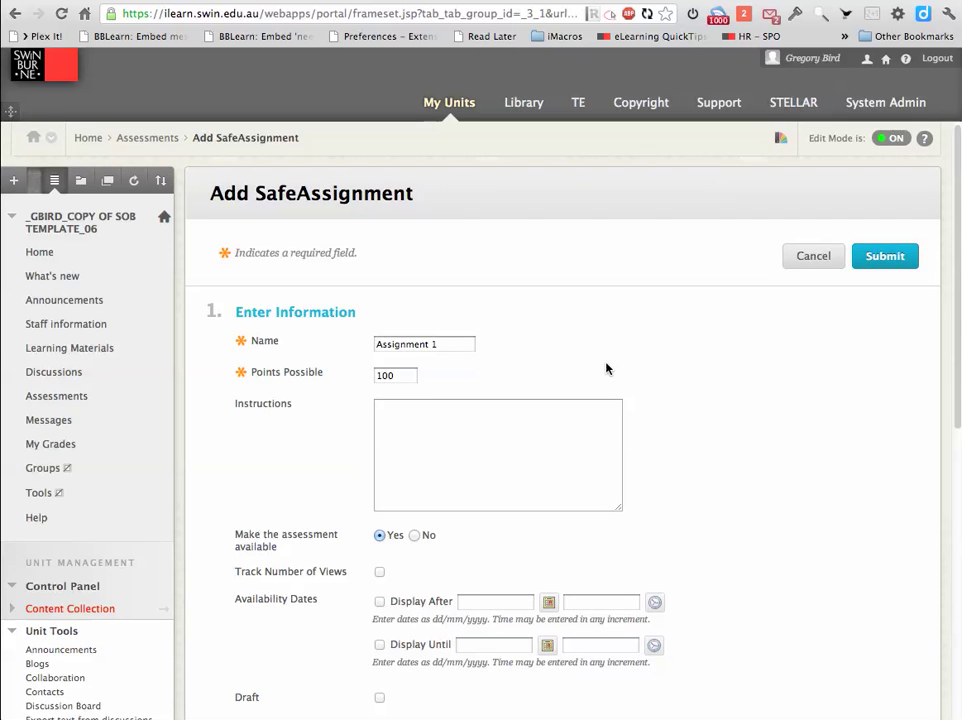
Scroll to the bottom of the form and submit the new SafeAssignment.
{"action": "scroll", "coordinate": [606, 368], "scroll_direction": "down", "scroll_amount": 5}
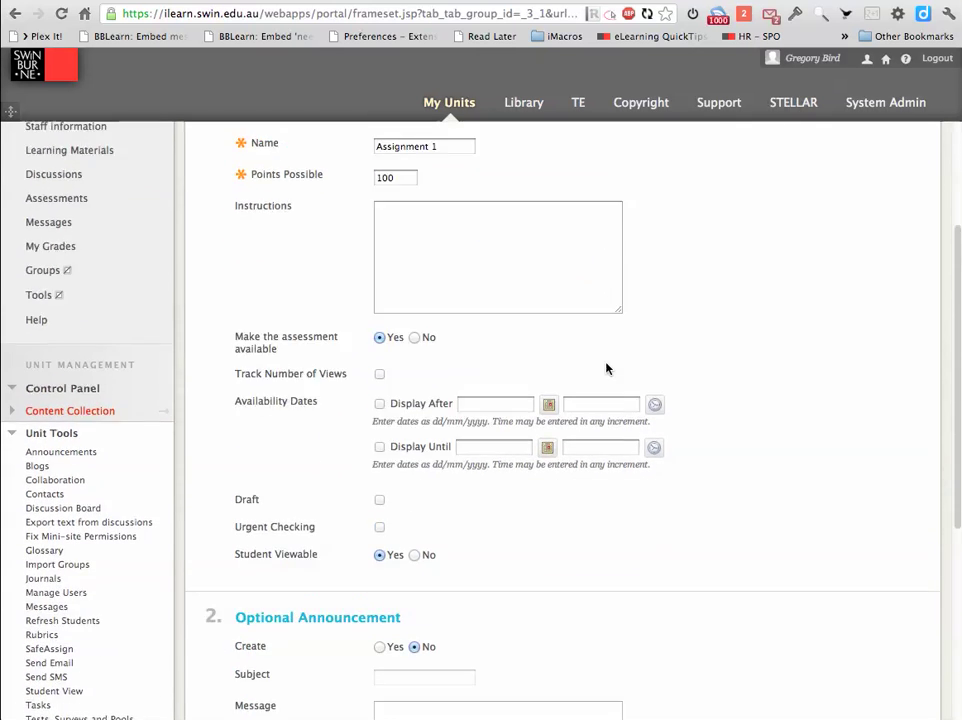
{"action": "scroll", "coordinate": [606, 368], "scroll_direction": "down", "scroll_amount": 5}
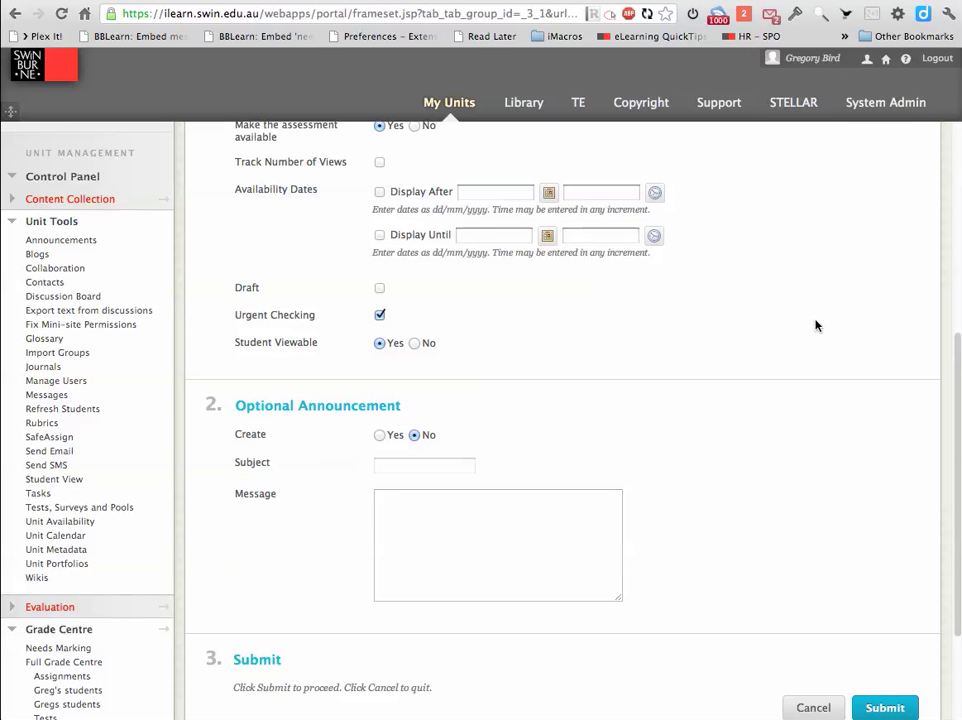
{"action": "scroll", "coordinate": [803, 385], "scroll_direction": "down", "scroll_amount": 2}
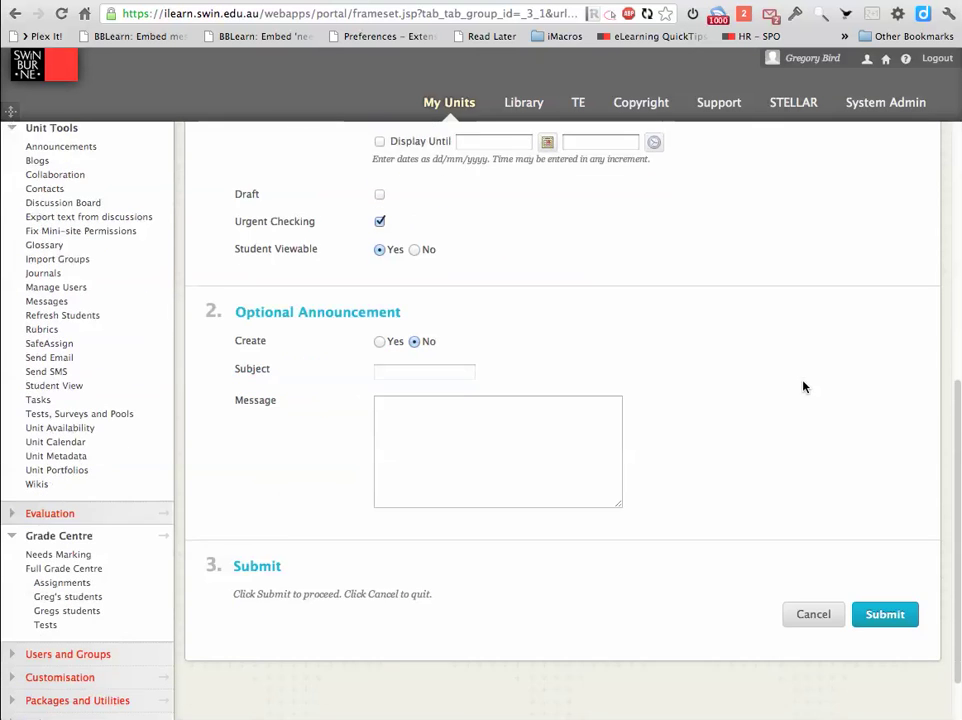
{"action": "scroll", "coordinate": [803, 386], "scroll_direction": "down", "scroll_amount": 2}
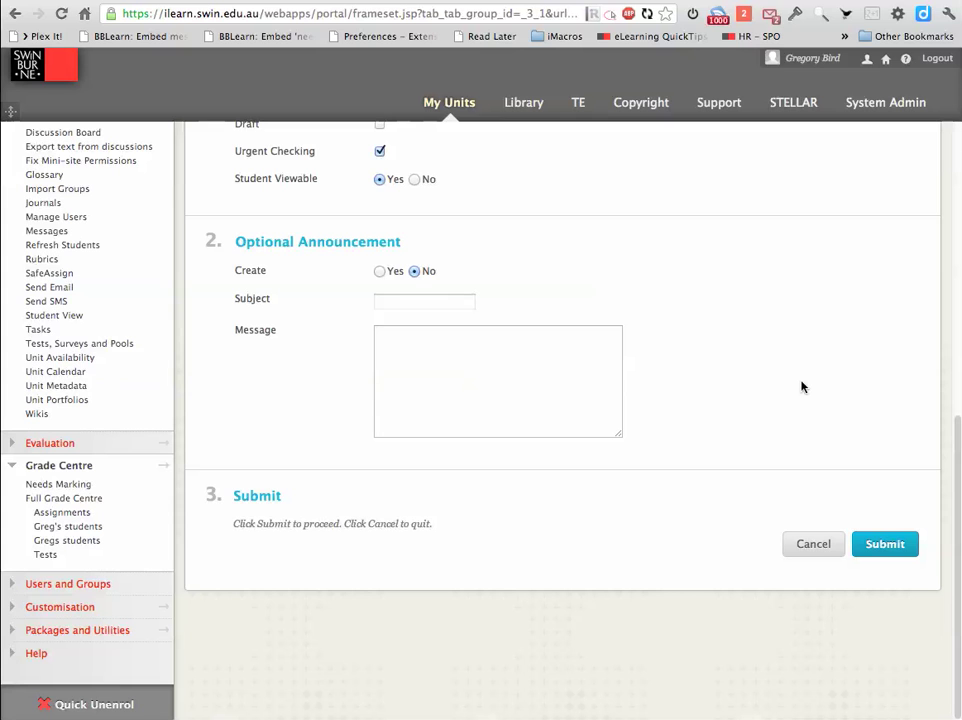
{"action": "left_click", "coordinate": [883, 545]}
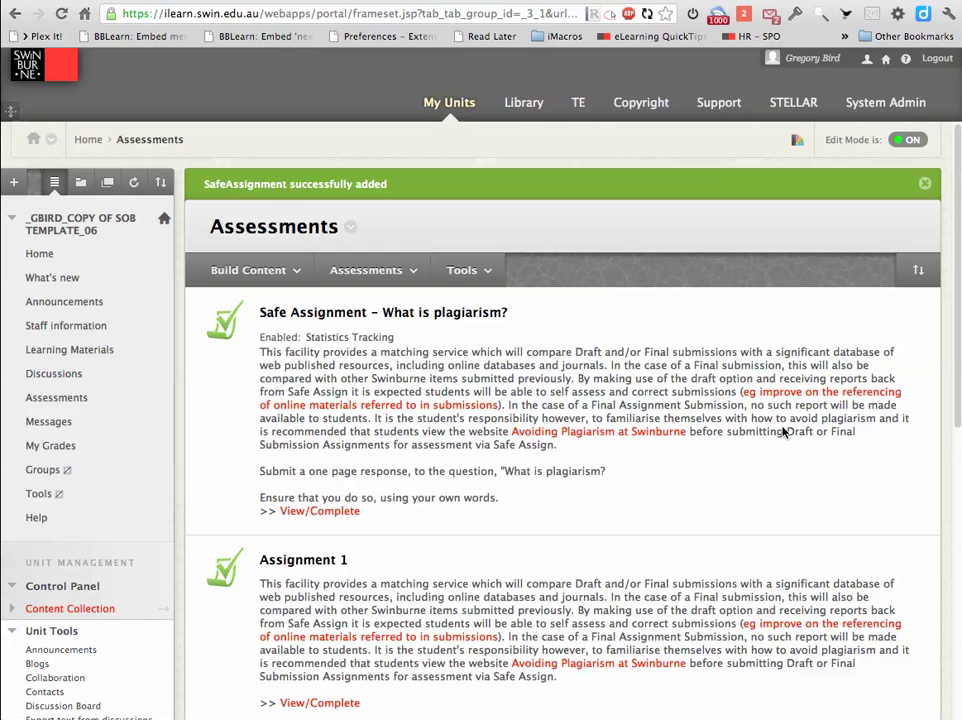
Check the new Assignment 1 item in Assessments, then collapse Unit Tools in the Control Panel.
{"action": "scroll", "coordinate": [783, 431], "scroll_direction": "down", "scroll_amount": 5}
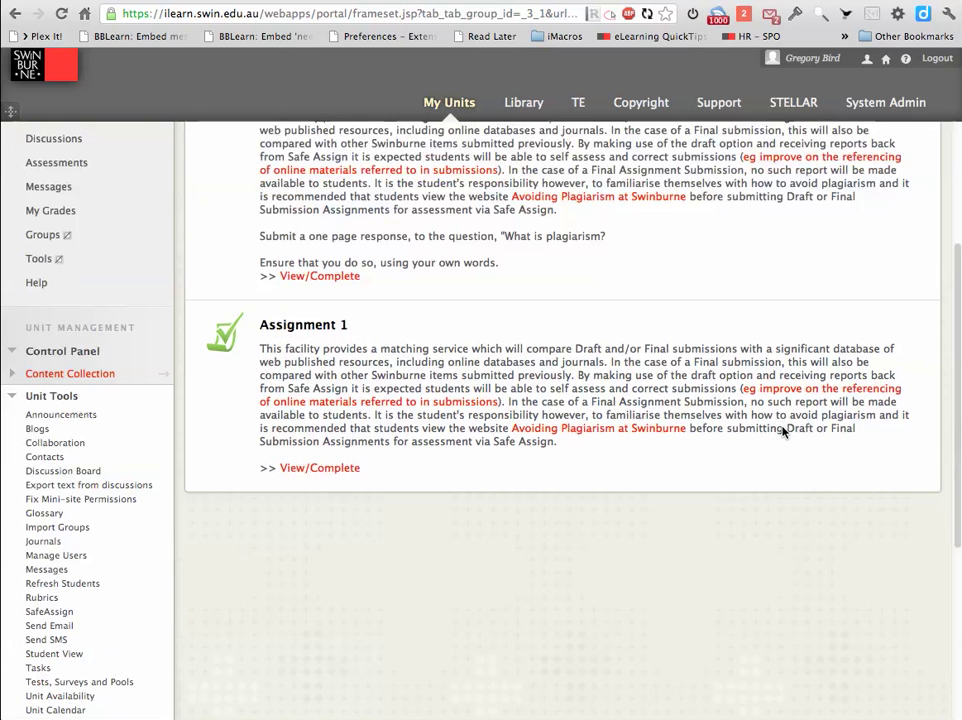
{"action": "left_click", "coordinate": [12, 397]}
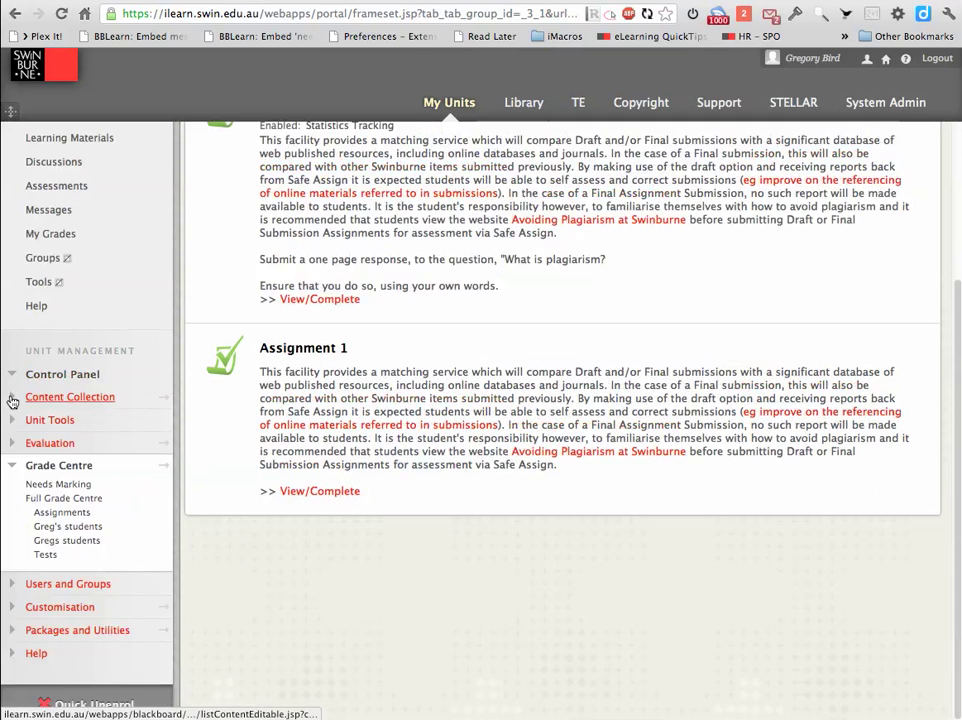
Open the student's 'What is plagiarism?' submission from Needs Marking and download its Word document.
{"action": "left_click", "coordinate": [66, 488]}
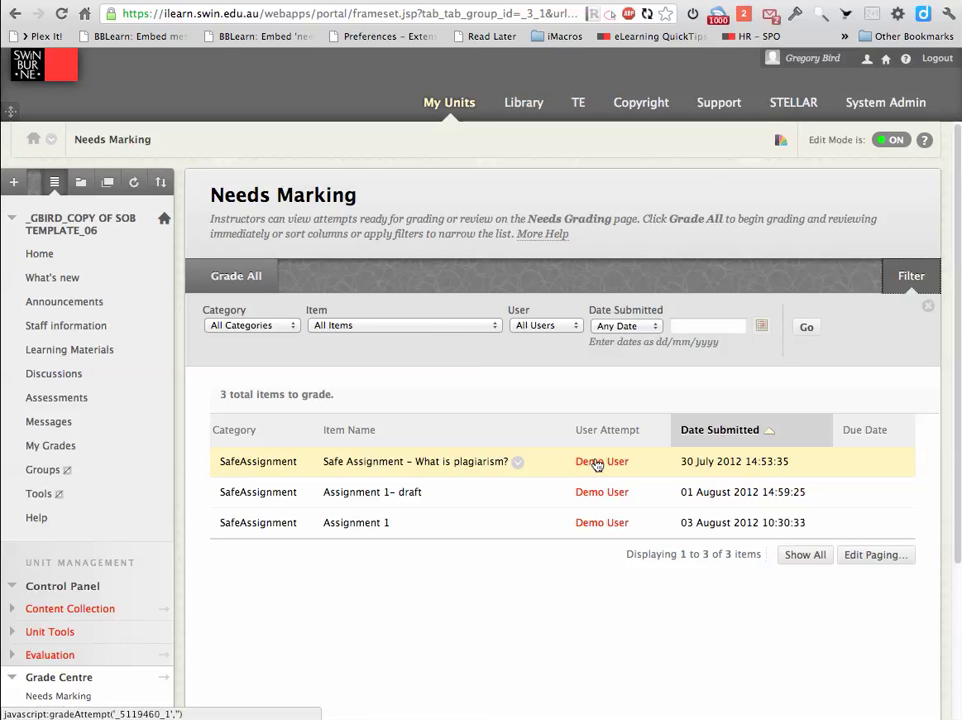
{"action": "left_click", "coordinate": [597, 463]}
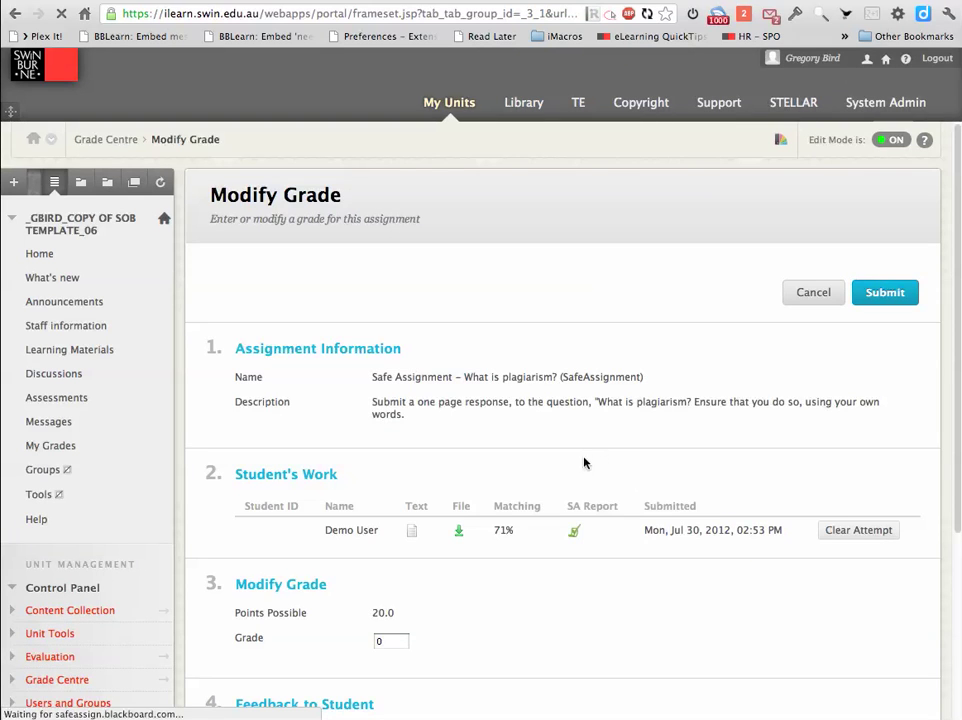
{"action": "scroll", "coordinate": [560, 456], "scroll_direction": "down", "scroll_amount": 1}
{"action": "scroll", "coordinate": [555, 454], "scroll_direction": "down", "scroll_amount": 2}
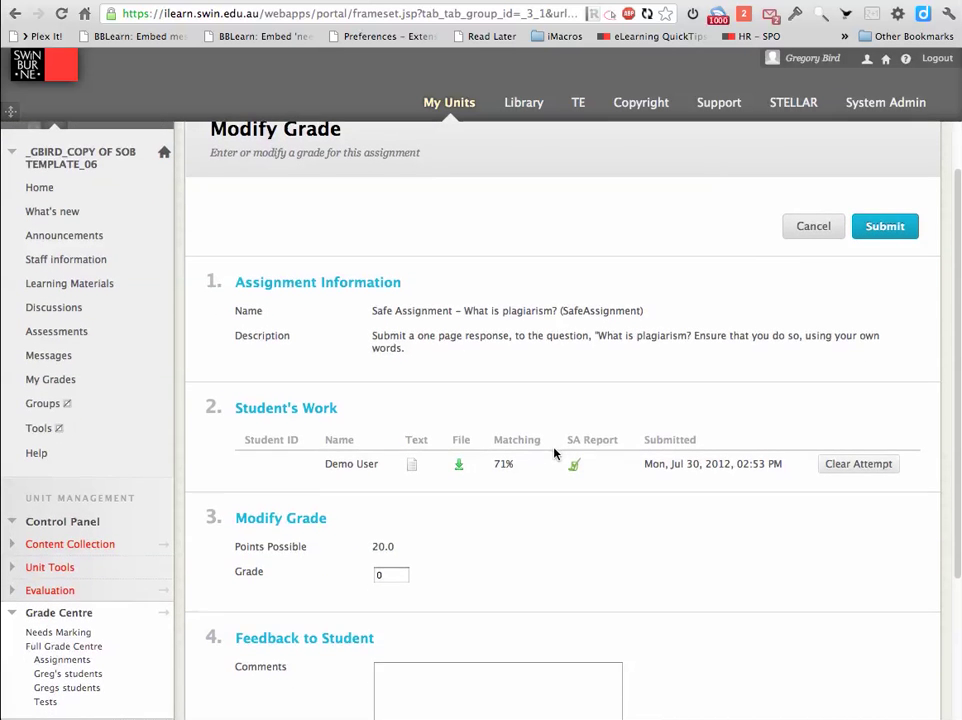
{"action": "scroll", "coordinate": [554, 454], "scroll_direction": "down", "scroll_amount": 2}
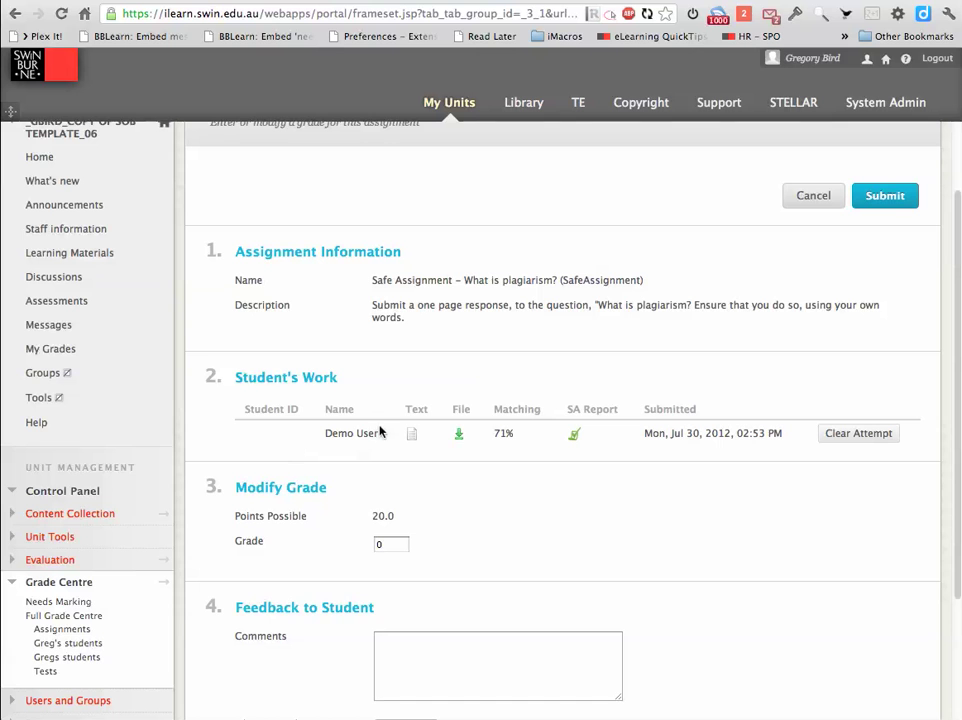
{"action": "left_click", "coordinate": [459, 436]}
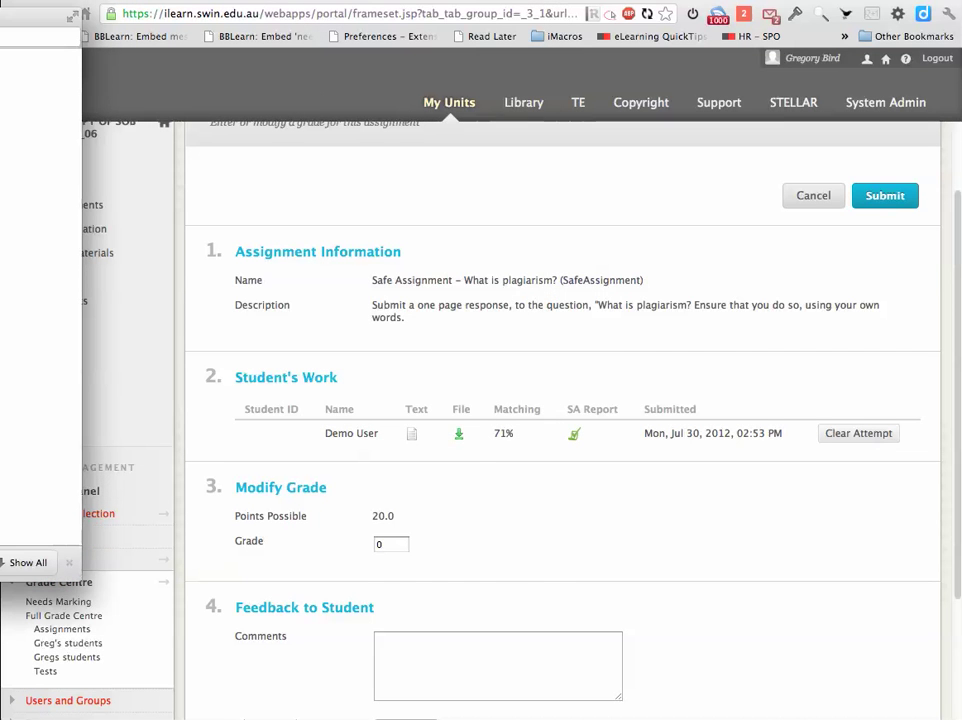
{"action": "key", "text": "super+Tab"}
{"action": "key", "text": "super+Tab"}
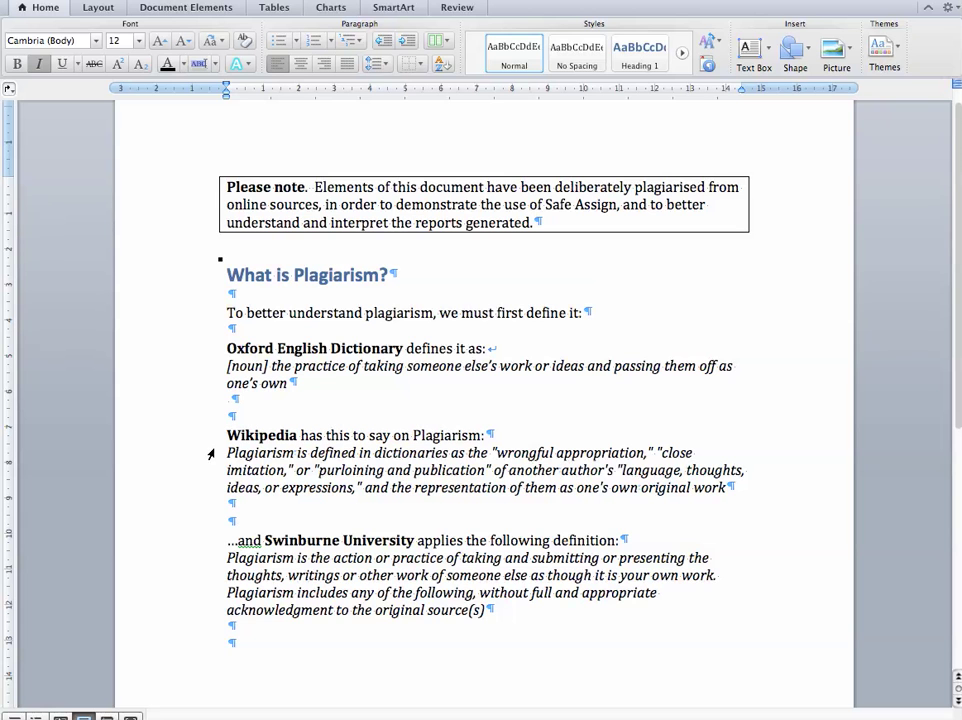
Select the copied Wikipedia quotation and Swinburne definition in the Word paper, then return to Chrome.
{"action": "left_click_drag", "start_coordinate": [212, 458], "coordinate": [287, 490]}
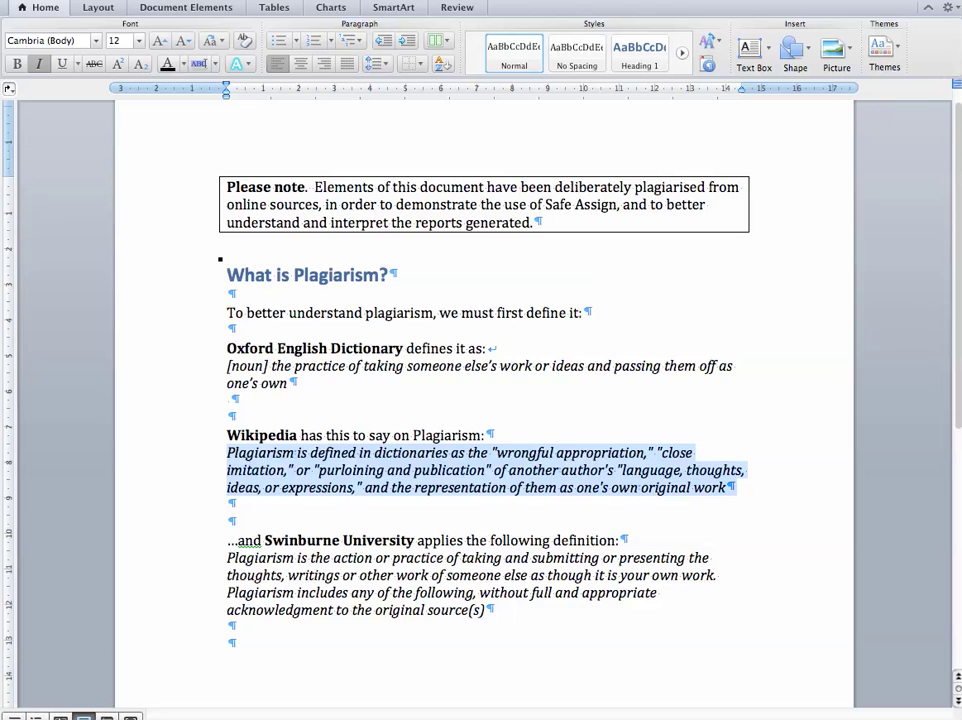
{"action": "left_click_drag", "start_coordinate": [226, 558], "coordinate": [503, 615]}
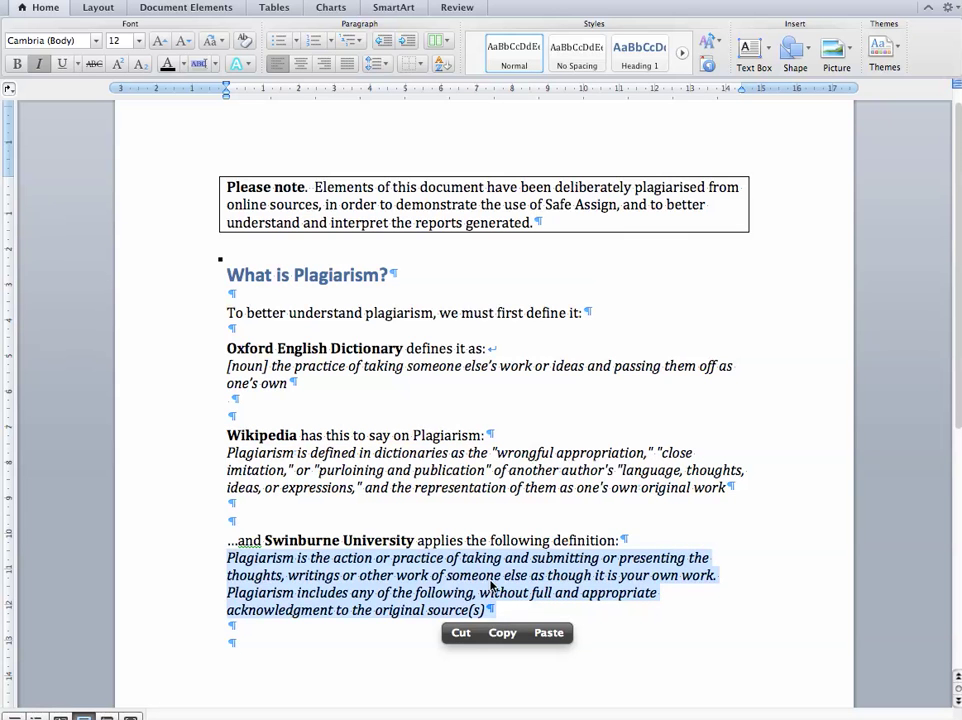
{"action": "key", "text": "super+Tab"}
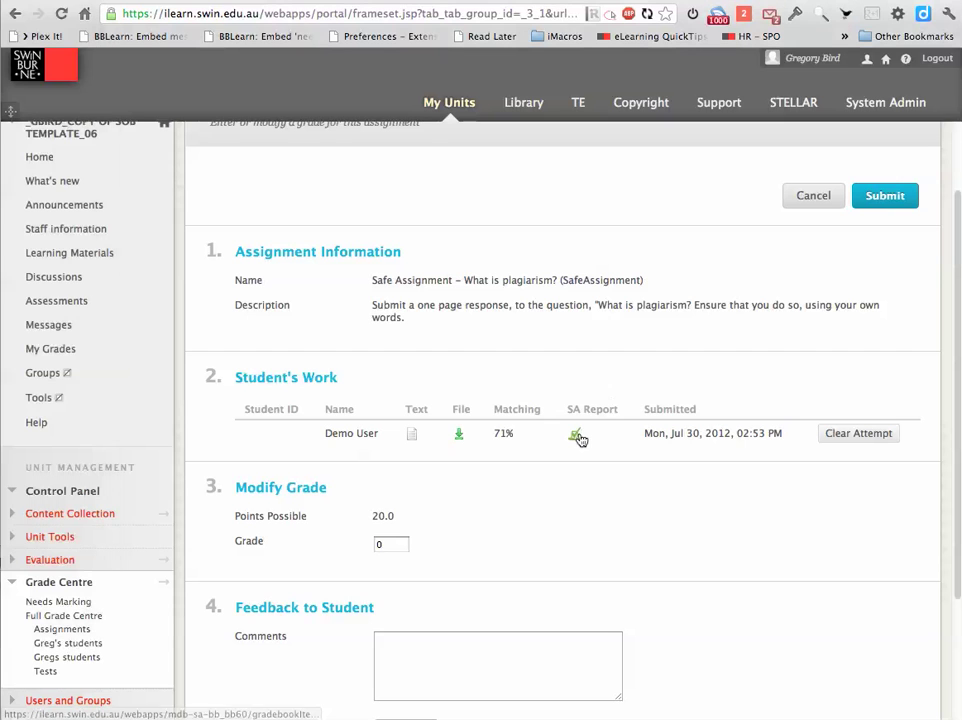
Open the submission's SafeAssign report and highlight matches from all suspected sources in the paper text.
{"action": "left_click", "coordinate": [576, 437]}
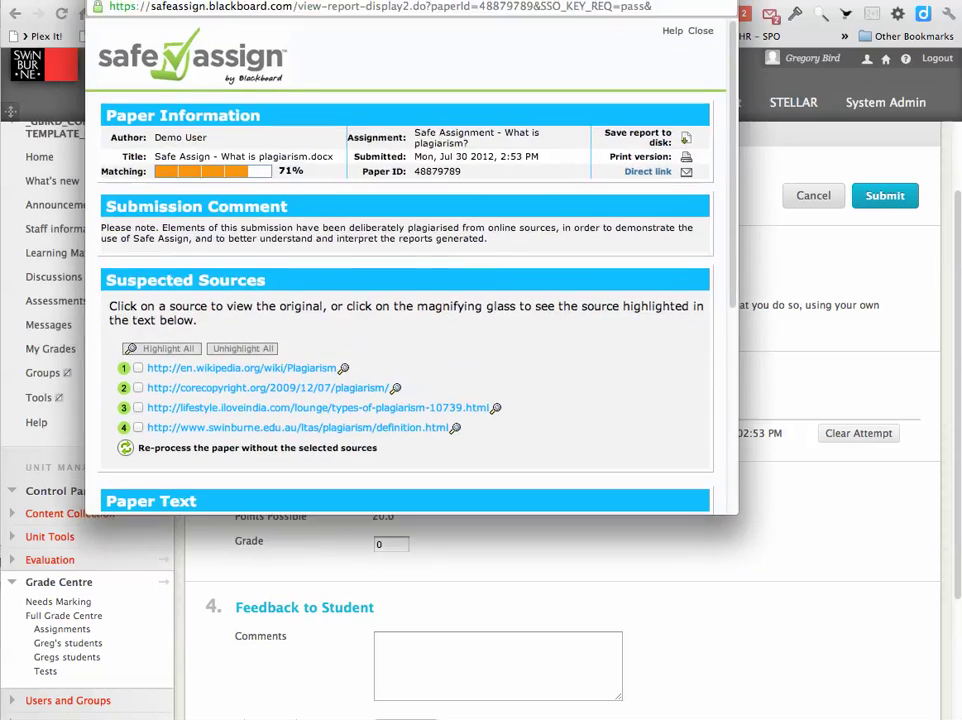
{"action": "left_click_drag", "start_coordinate": [546, 1], "coordinate": [501, 5]}
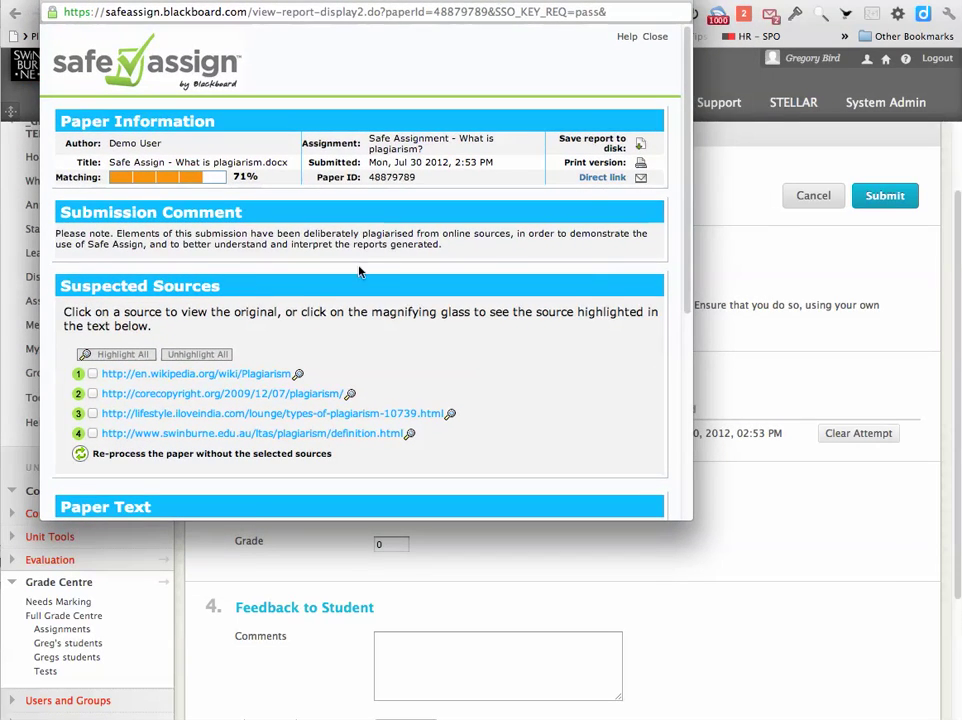
{"action": "left_click", "coordinate": [115, 355]}
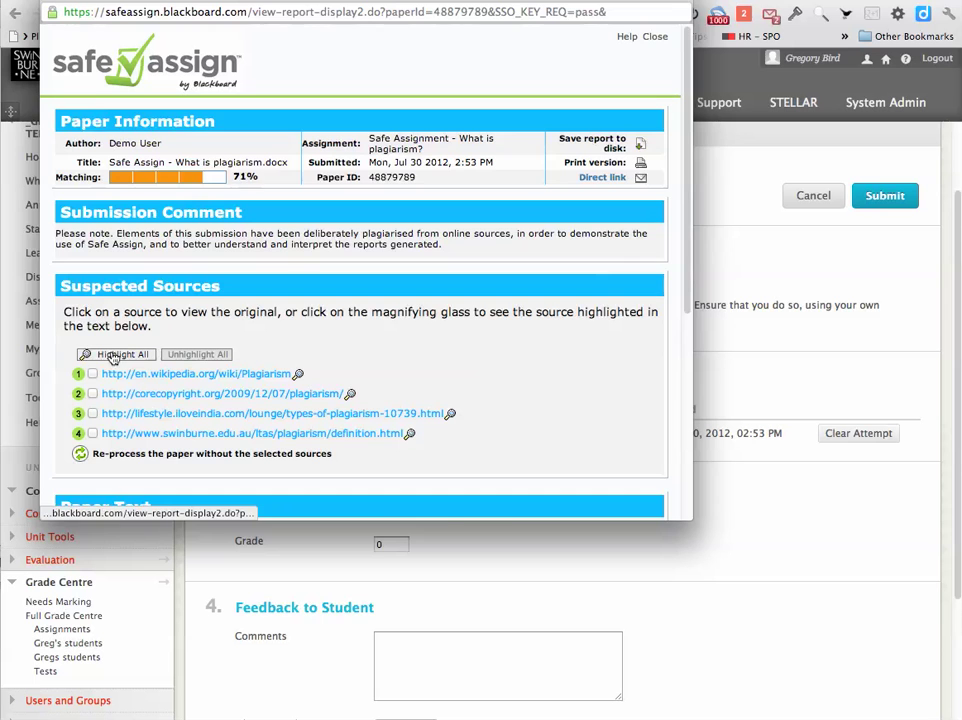
{"action": "scroll", "coordinate": [363, 352], "scroll_direction": "down", "scroll_amount": 3}
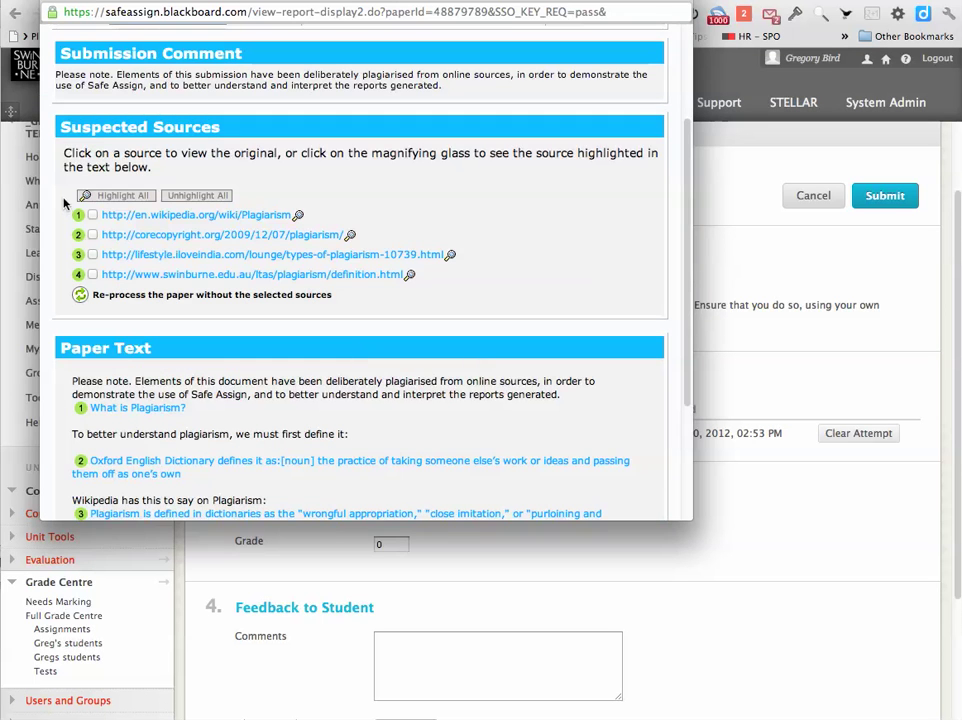
{"action": "left_click", "coordinate": [104, 195]}
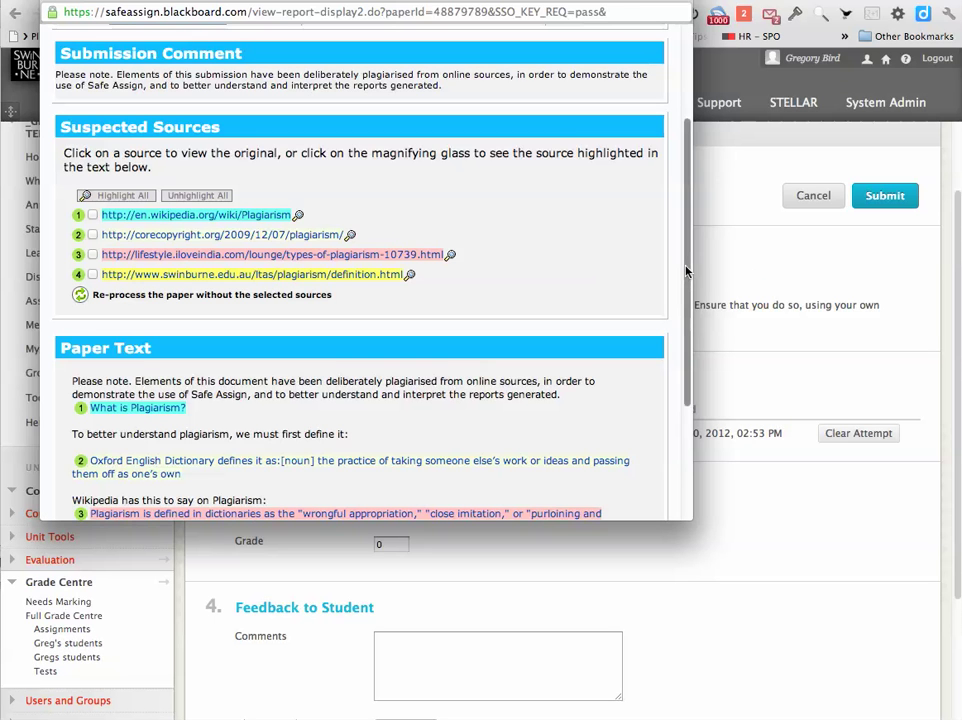
{"action": "left_click_drag", "start_coordinate": [686, 270], "coordinate": [690, 370]}
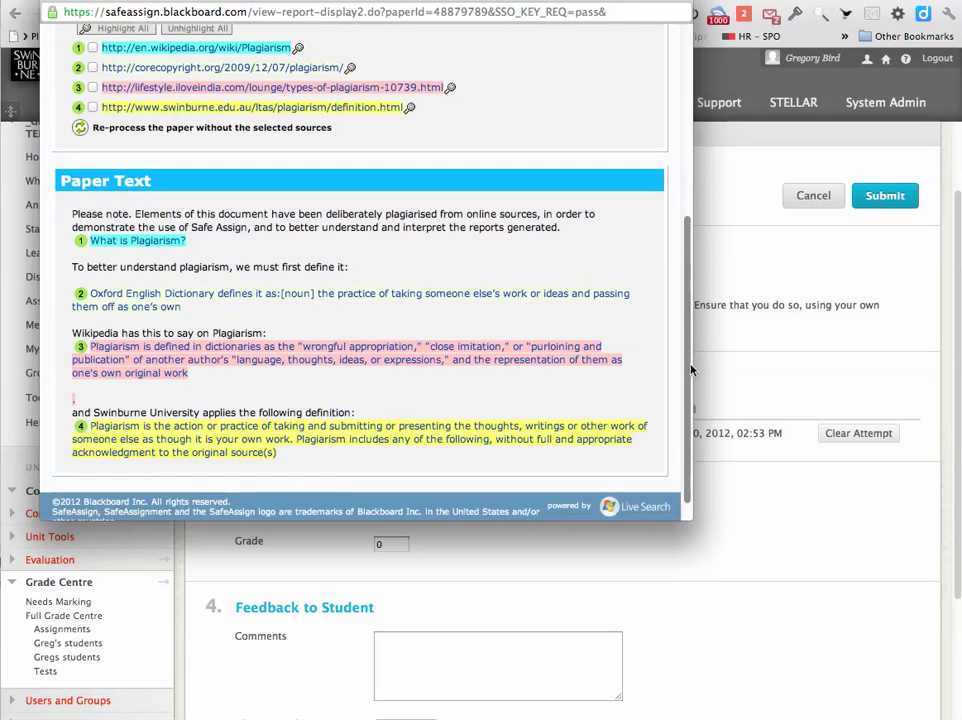
Compare the Oxford Dictionary passage's manuscript text with its internet source, then close the details.
{"action": "left_click", "coordinate": [128, 306]}
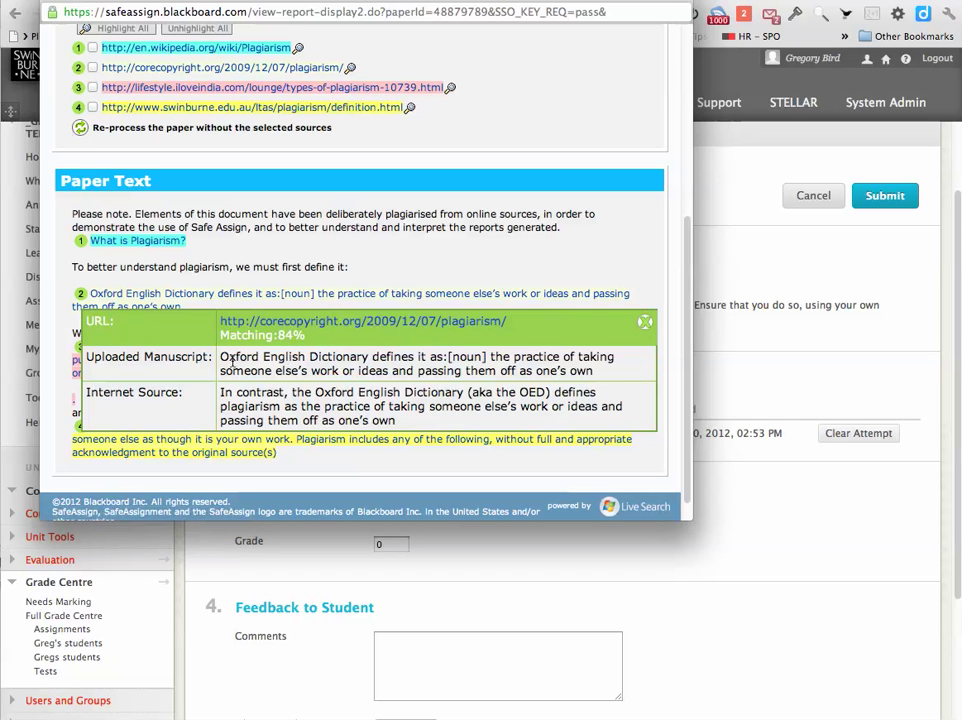
{"action": "left_click_drag", "start_coordinate": [220, 357], "coordinate": [605, 368]}
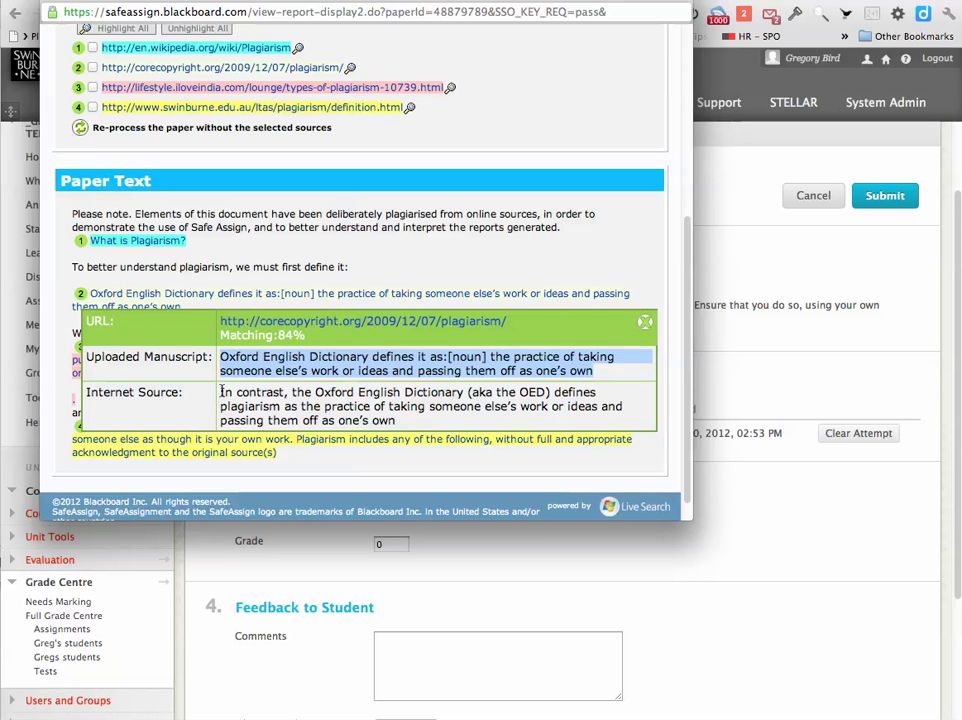
{"action": "left_click_drag", "start_coordinate": [220, 393], "coordinate": [398, 413]}
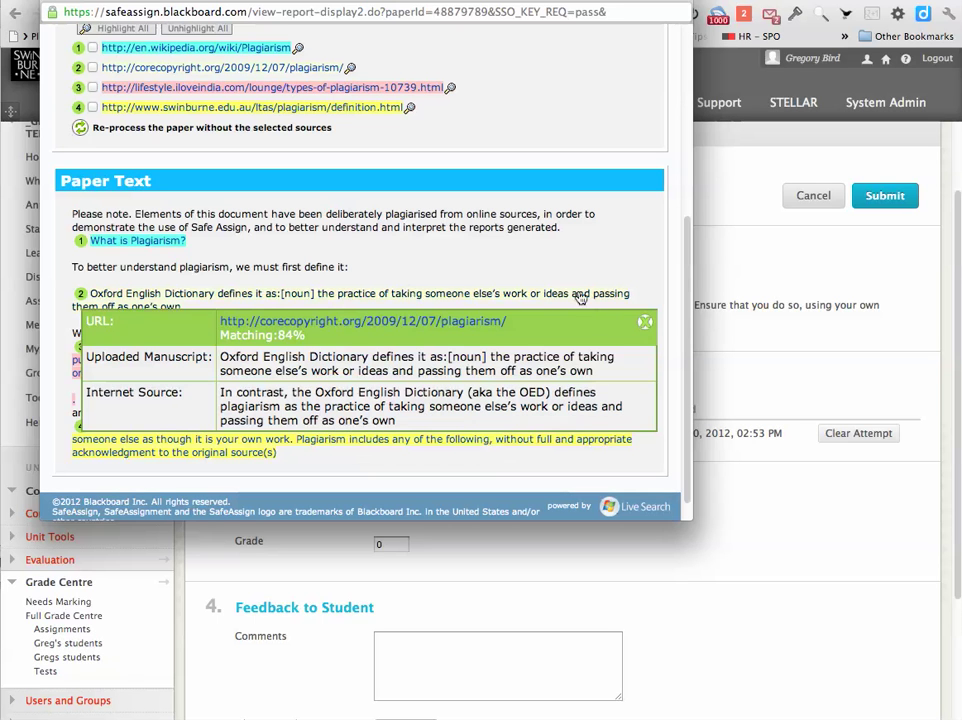
{"action": "left_click", "coordinate": [645, 322]}
Show the match details for the yellow Swinburne definition passage, a 100% match.
{"action": "scroll", "coordinate": [490, 331], "scroll_direction": "down", "scroll_amount": 1}
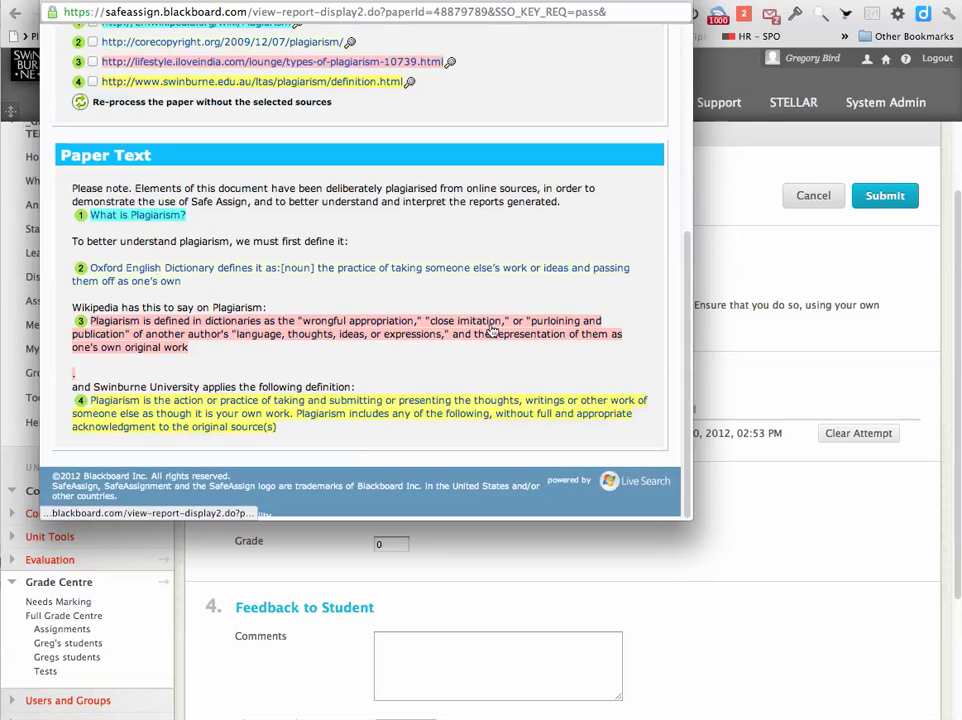
{"action": "left_click", "coordinate": [291, 419]}
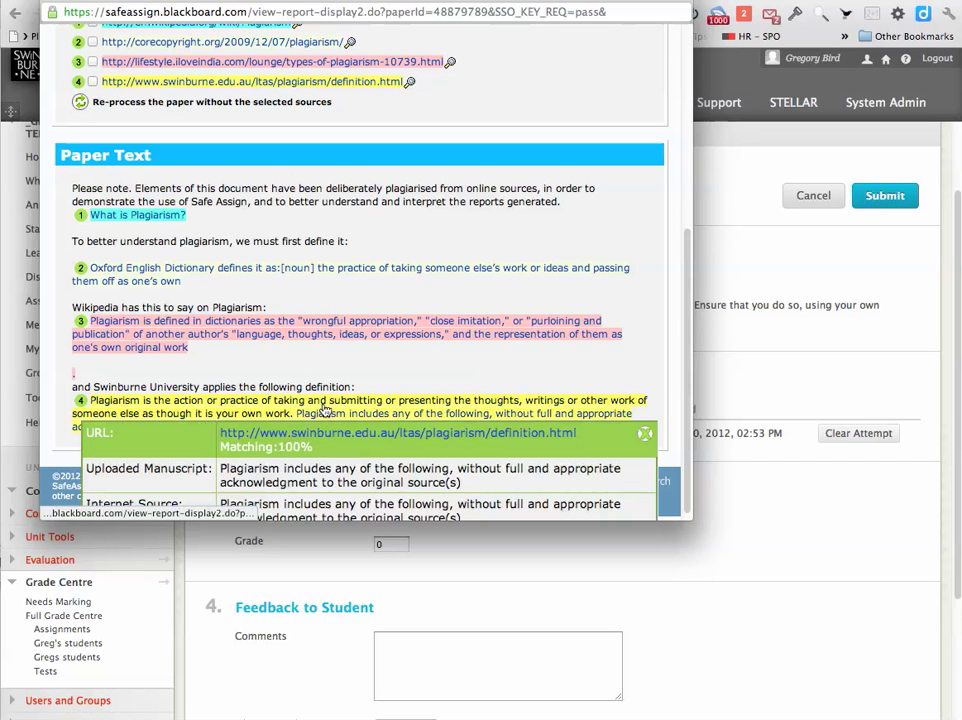
{"action": "scroll", "coordinate": [376, 397], "scroll_direction": "down", "scroll_amount": 1}
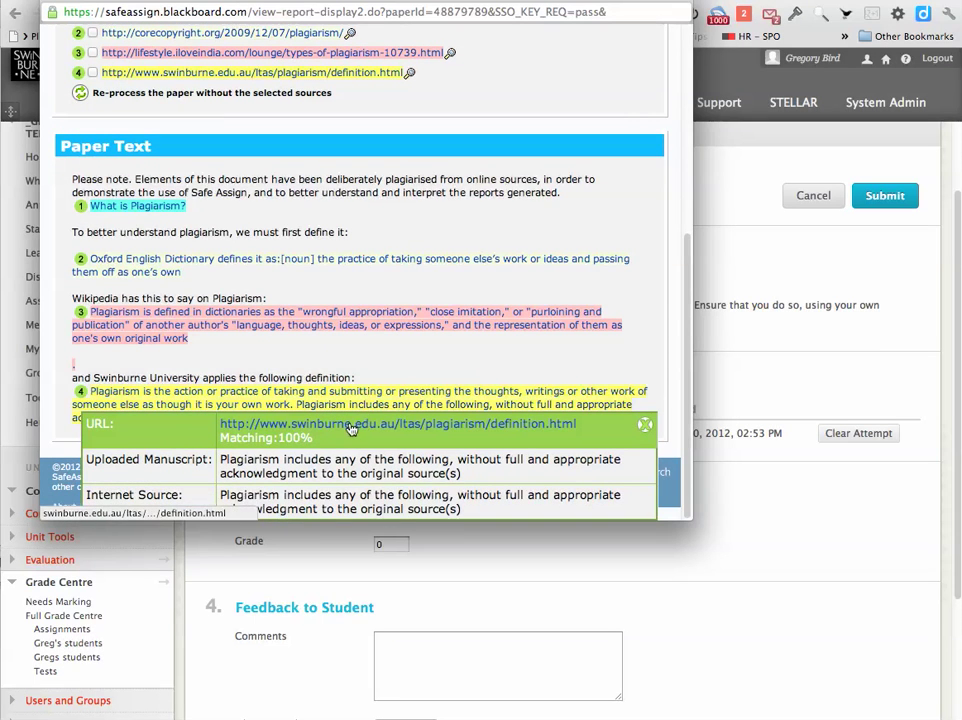
Open the matched Swinburne Avoiding Plagiarism source page, then bring the SafeAssign report back in front.
{"action": "left_click", "coordinate": [349, 426]}
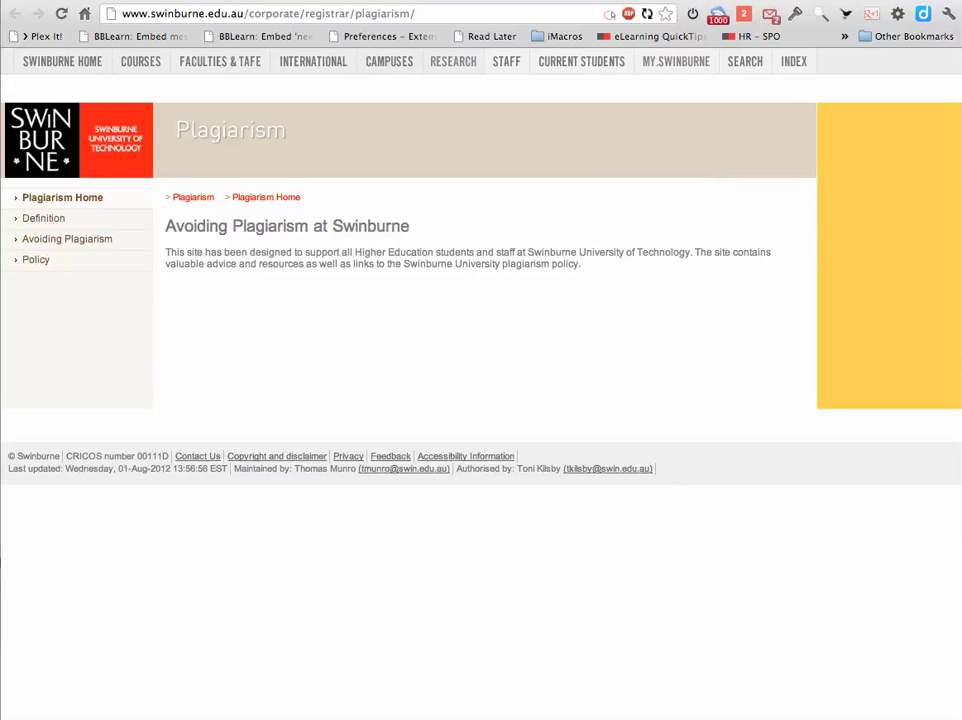
{"action": "key", "text": "super+Tab"}
{"action": "key", "text": "super+shift+Tab"}
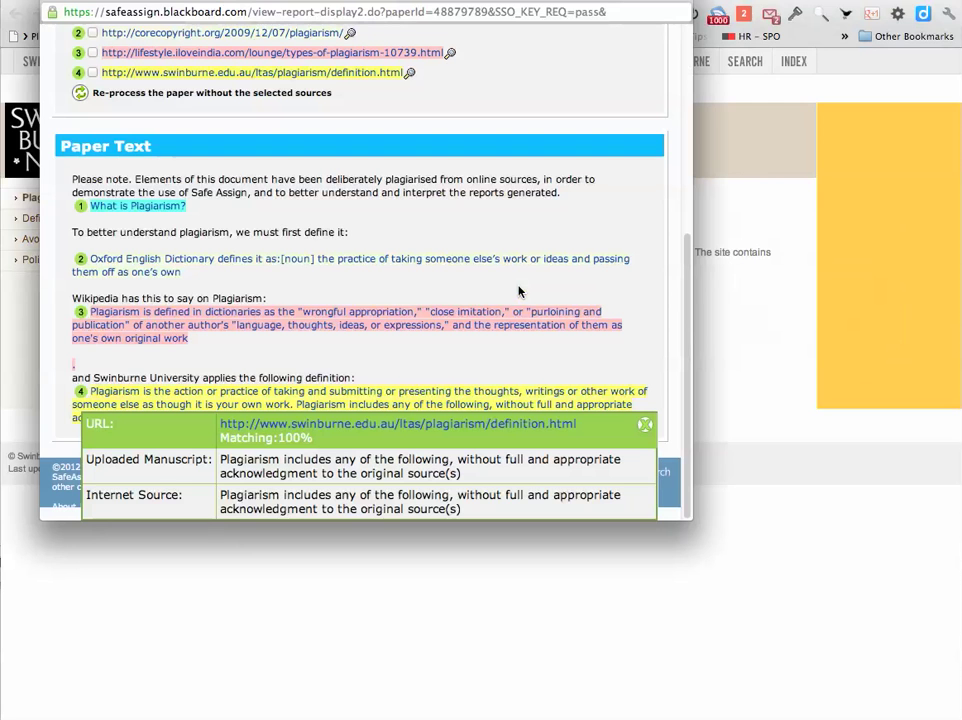
Close passage 4's Swinburne match details to reveal the full colour-coded paper text.
{"action": "left_click", "coordinate": [644, 425]}
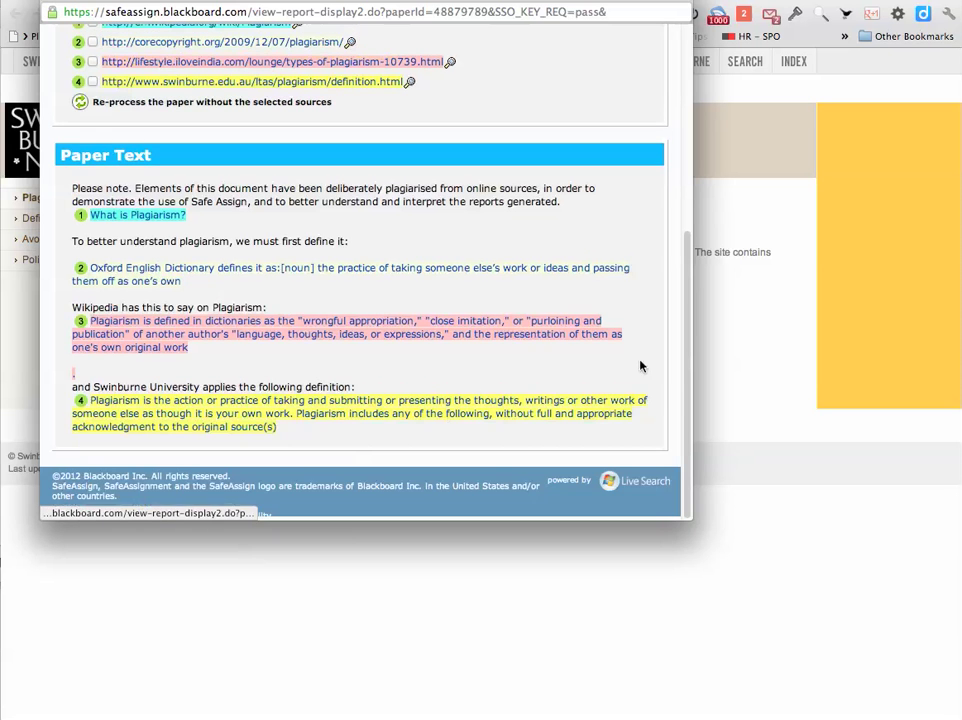